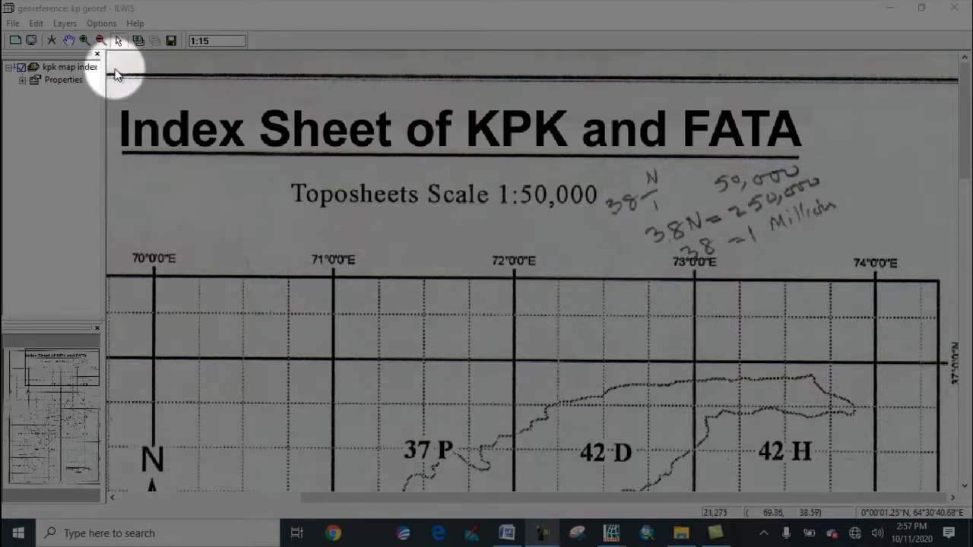
Save the map view under the name georeference with the title kp georef
{"action": "left_click", "coordinate": [13, 24]}
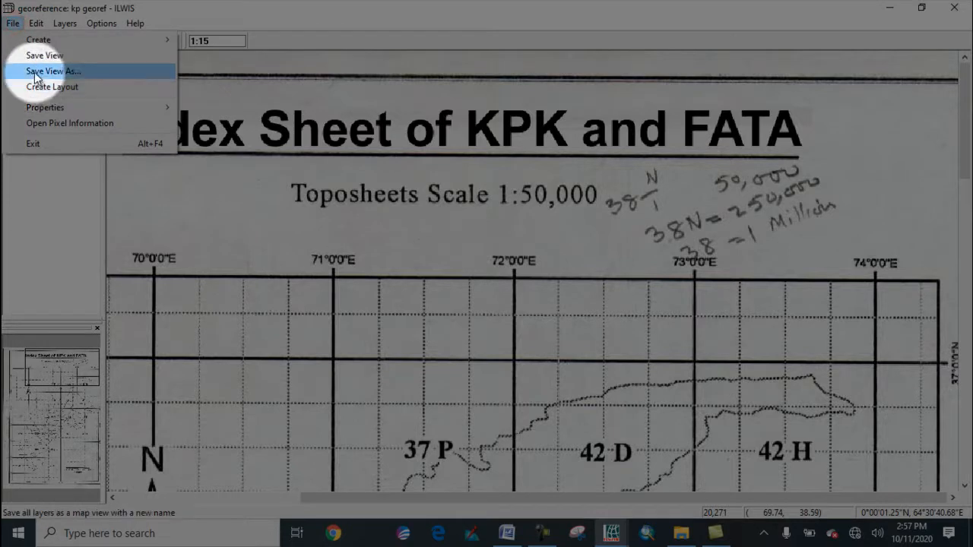
{"action": "left_click", "coordinate": [34, 73]}
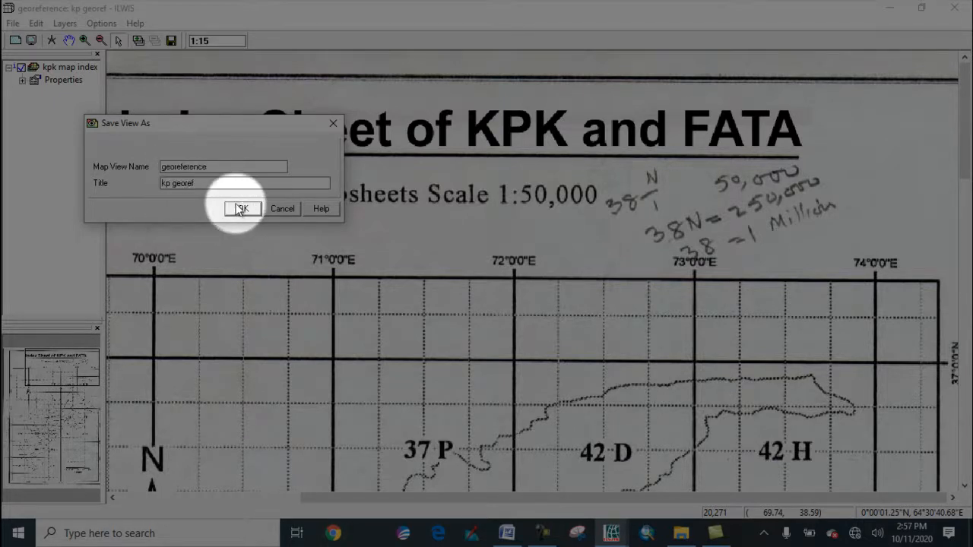
{"action": "left_click", "coordinate": [242, 209]}
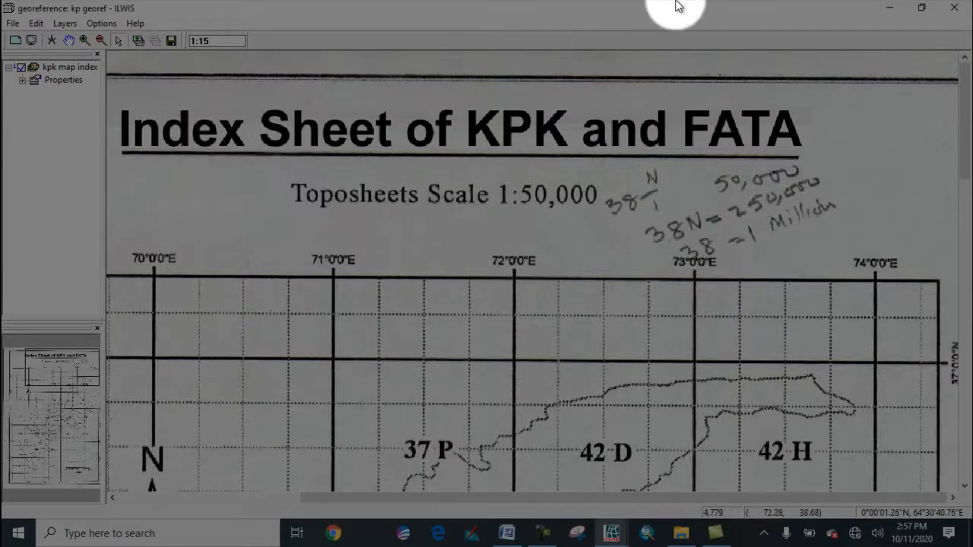
Check the saved map view in the E:\georef catalog and return to the map window
{"action": "left_click", "coordinate": [887, 7]}
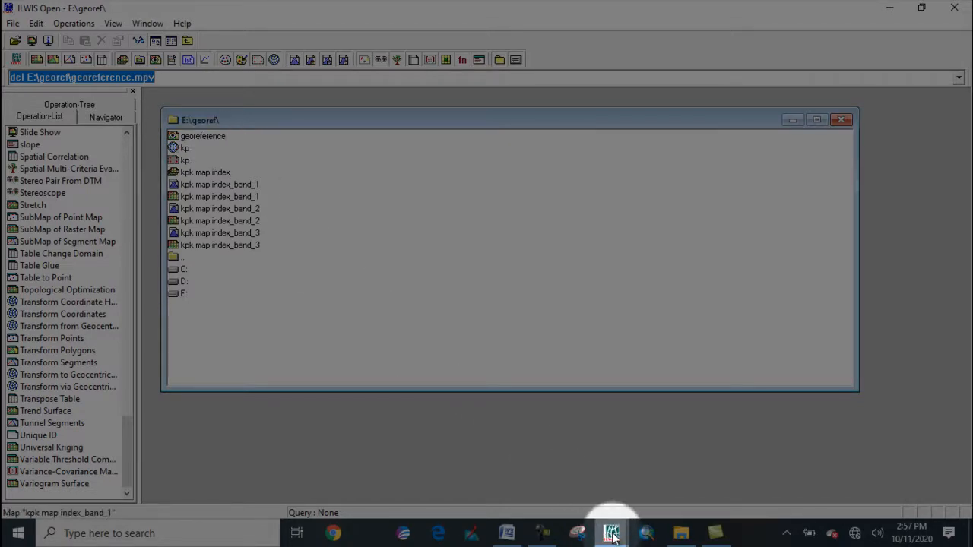
{"action": "mouse_move", "coordinate": [612, 534]}
{"action": "left_click", "coordinate": [665, 468]}
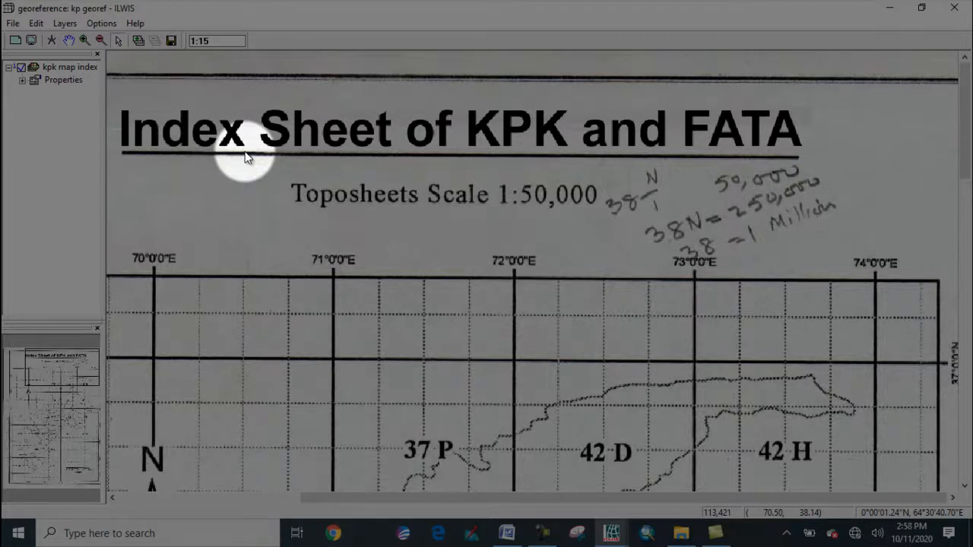
Start a new point map from the map window and name it district
{"action": "left_click", "coordinate": [13, 23]}
{"action": "mouse_move", "coordinate": [31, 43]}
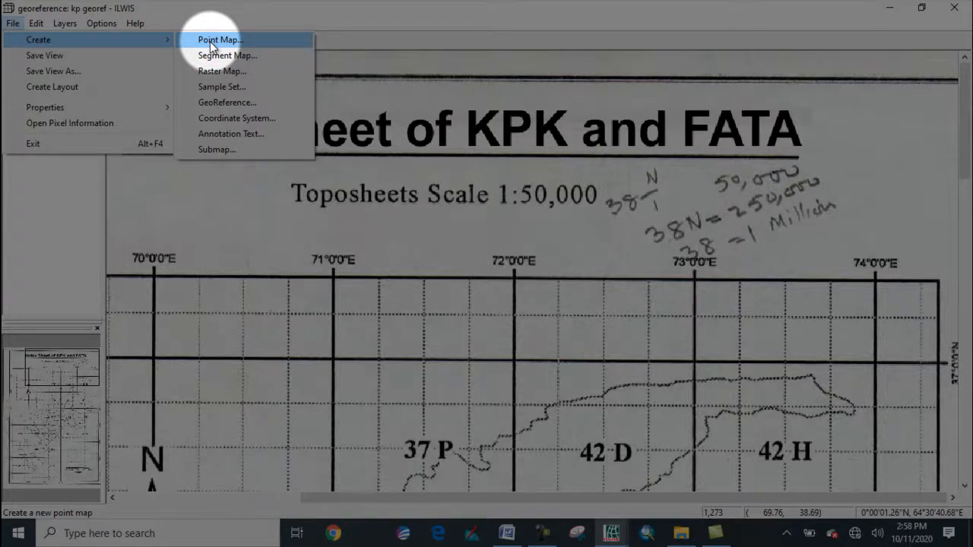
{"action": "left_click", "coordinate": [213, 42]}
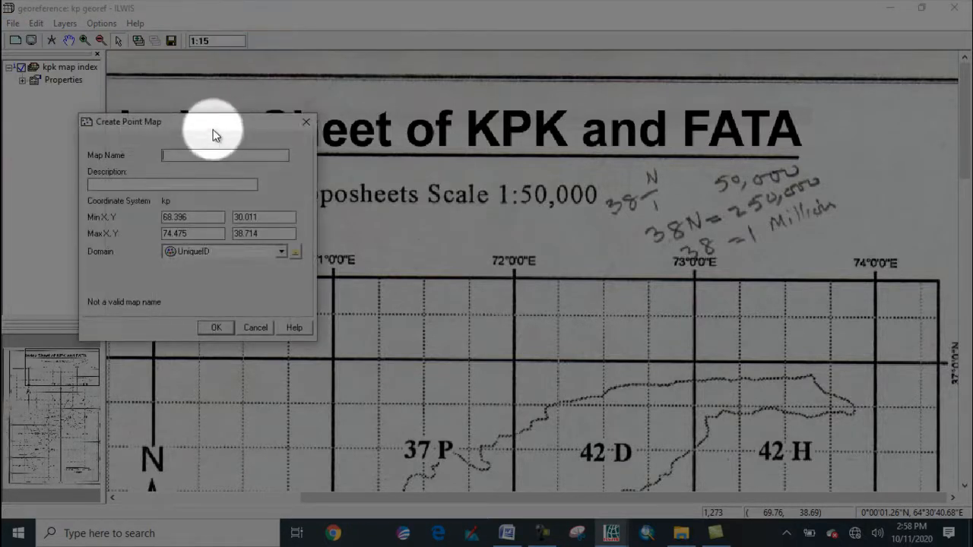
{"action": "left_click_drag", "start_coordinate": [219, 120], "coordinate": [322, 78]}
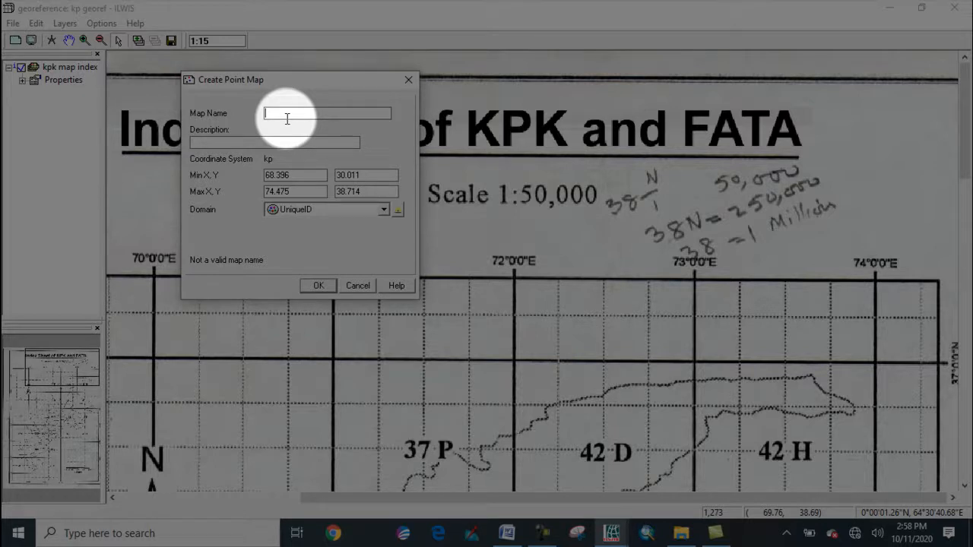
{"action": "type", "text": "district"}
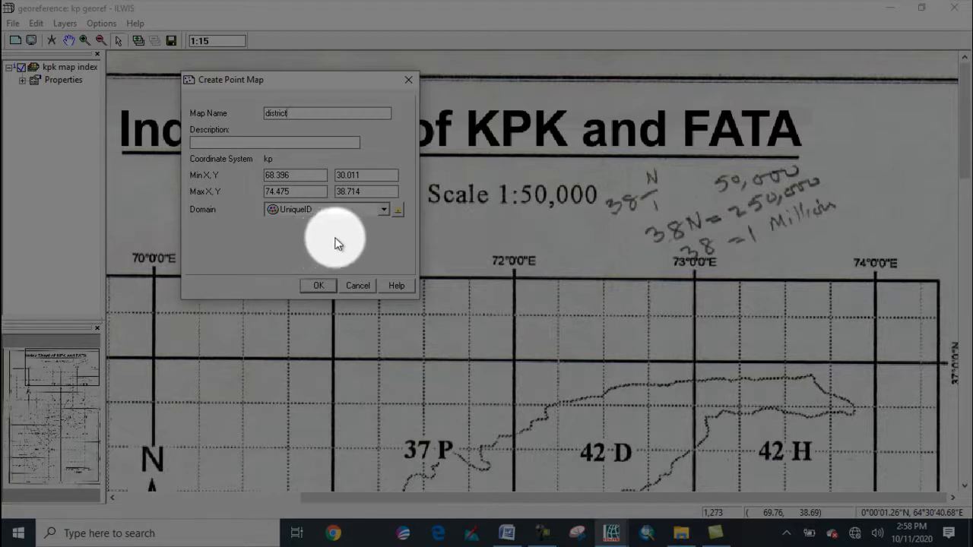
Create an Identifier domain named district for the point map, leave it empty, and create the map
{"action": "left_click", "coordinate": [397, 211]}
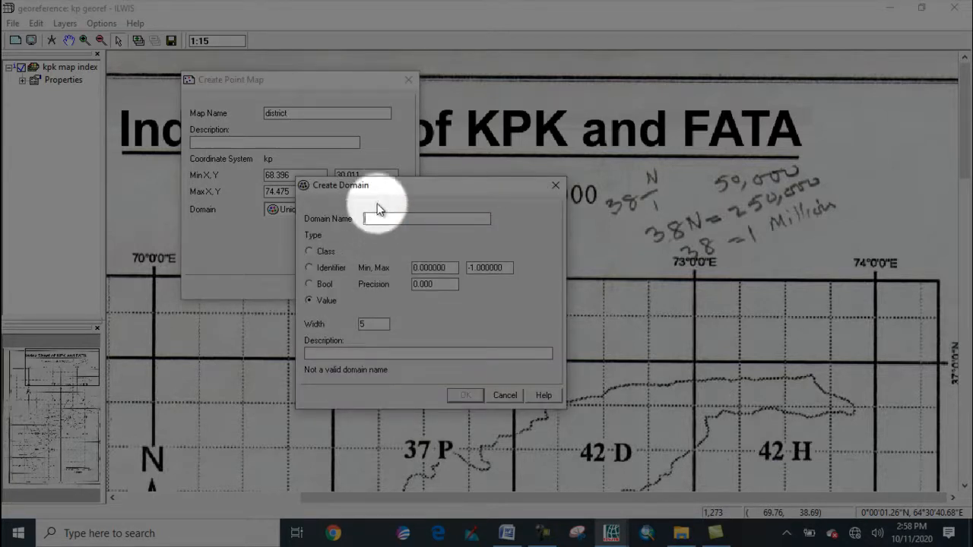
{"action": "left_click_drag", "start_coordinate": [400, 189], "coordinate": [446, 94]}
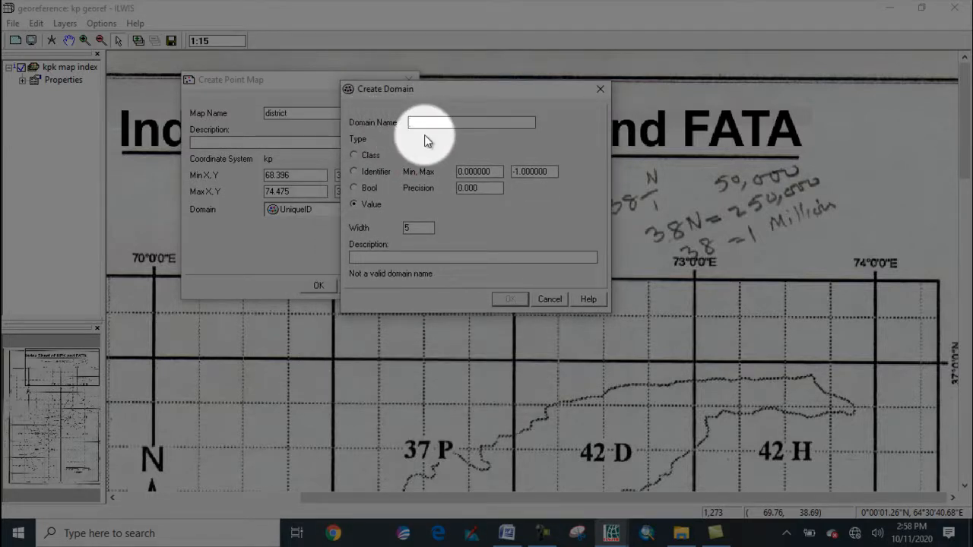
{"action": "type", "text": "district"}
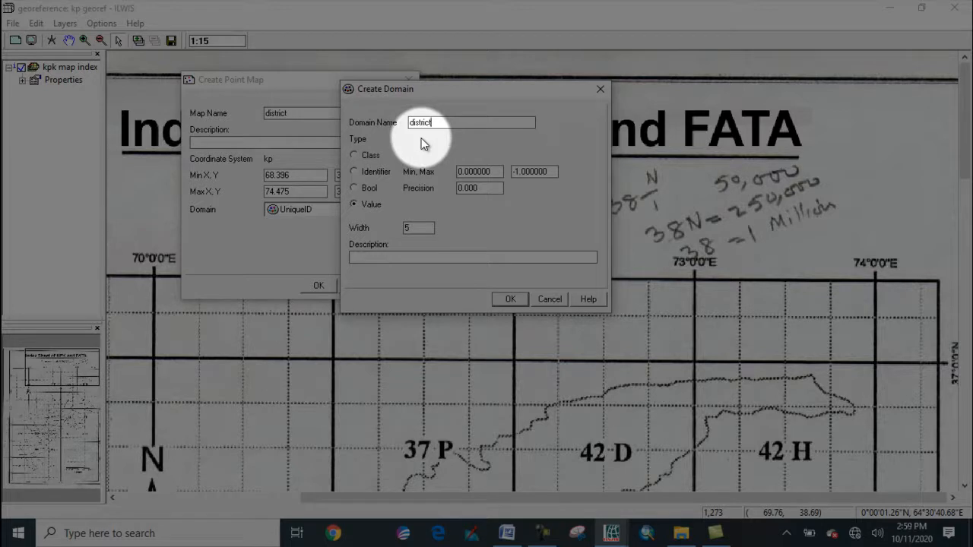
{"action": "left_click", "coordinate": [356, 171]}
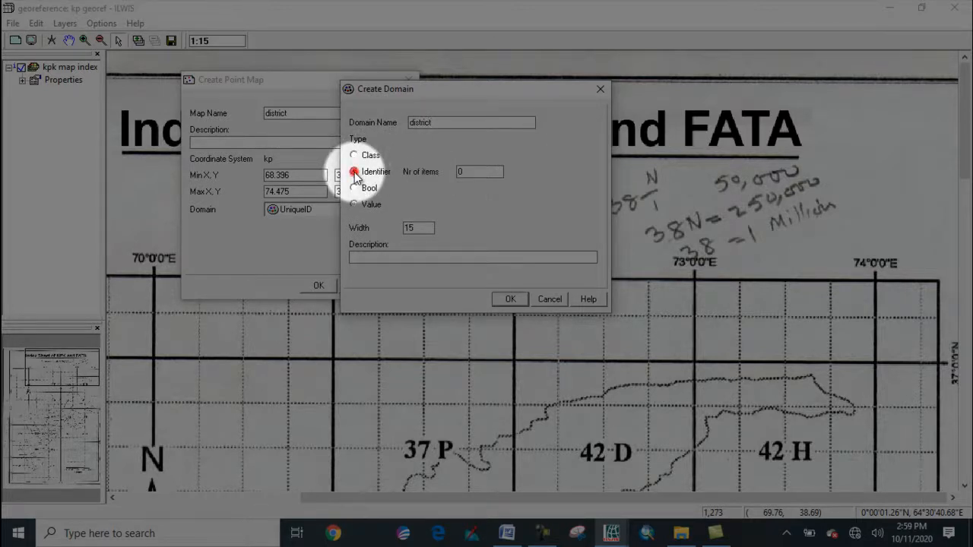
{"action": "left_click", "coordinate": [503, 299]}
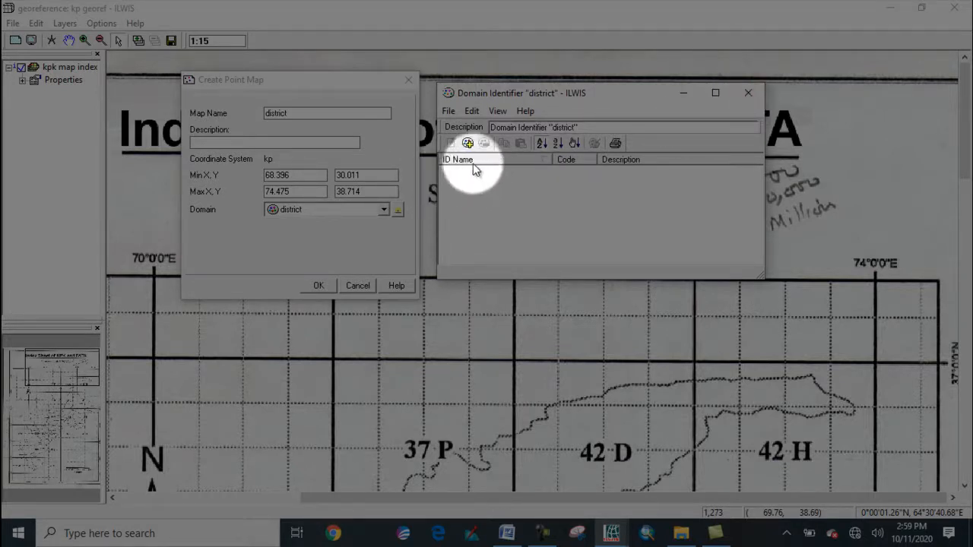
{"action": "left_click", "coordinate": [746, 94]}
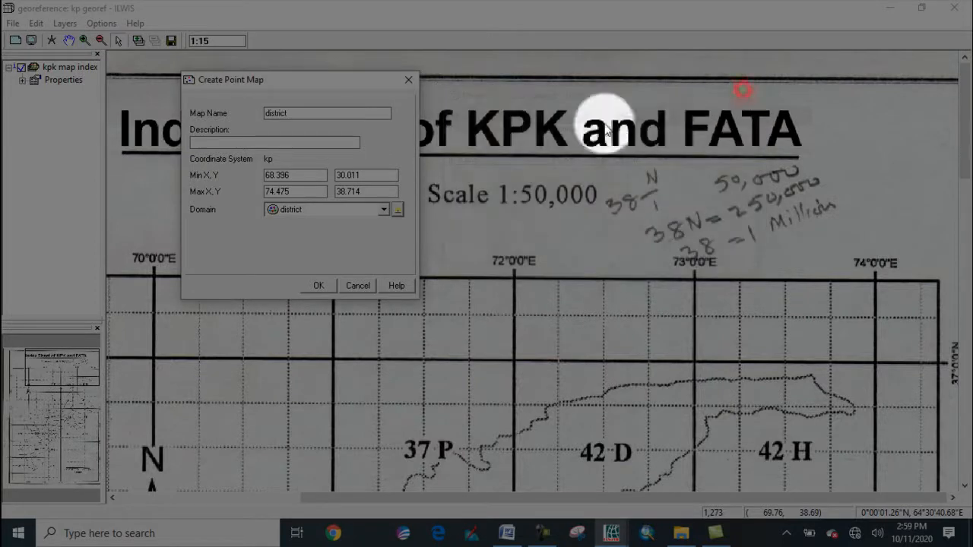
{"action": "left_click", "coordinate": [319, 286]}
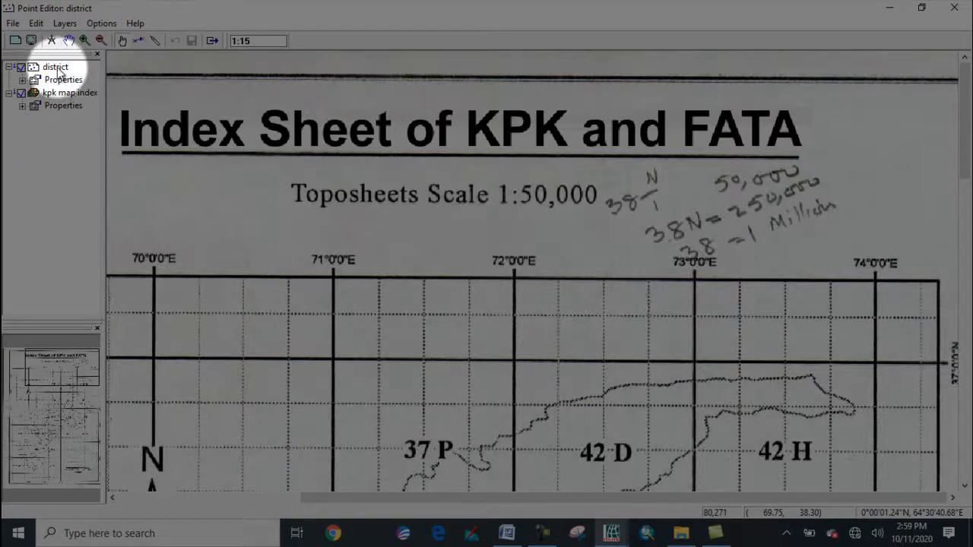
Insert a point named chitral just below the Chitral label on the index sheet
{"action": "left_click", "coordinate": [102, 40]}
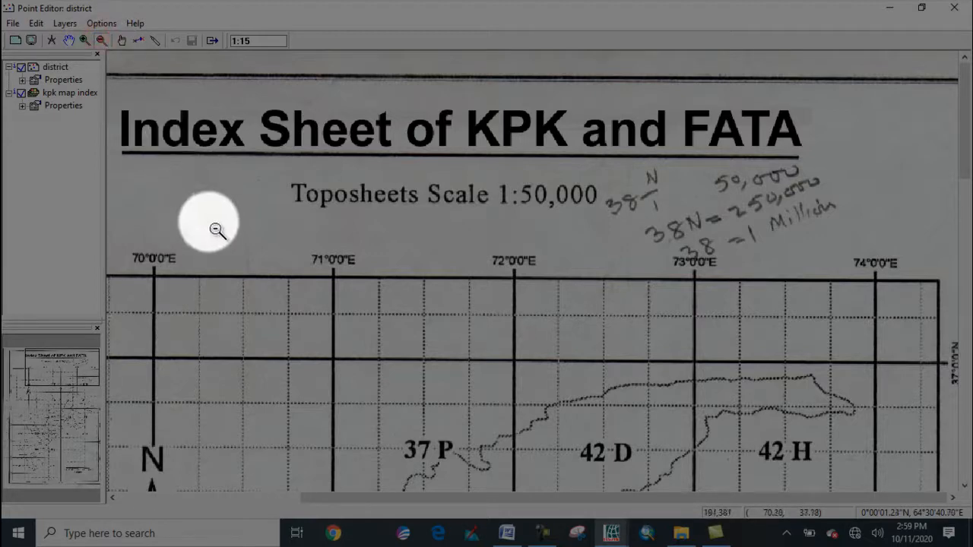
{"action": "left_click", "coordinate": [395, 428]}
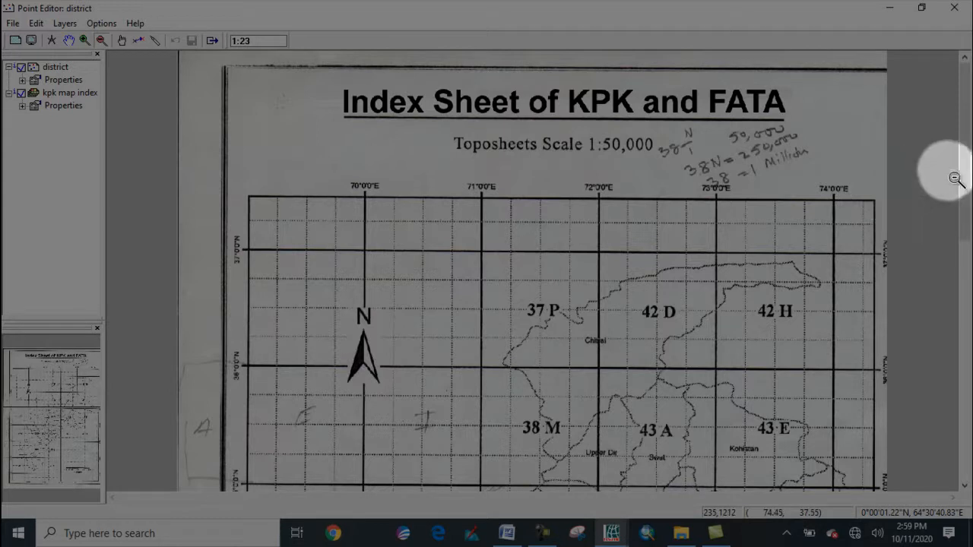
{"action": "left_click_drag", "start_coordinate": [962, 174], "coordinate": [962, 248]}
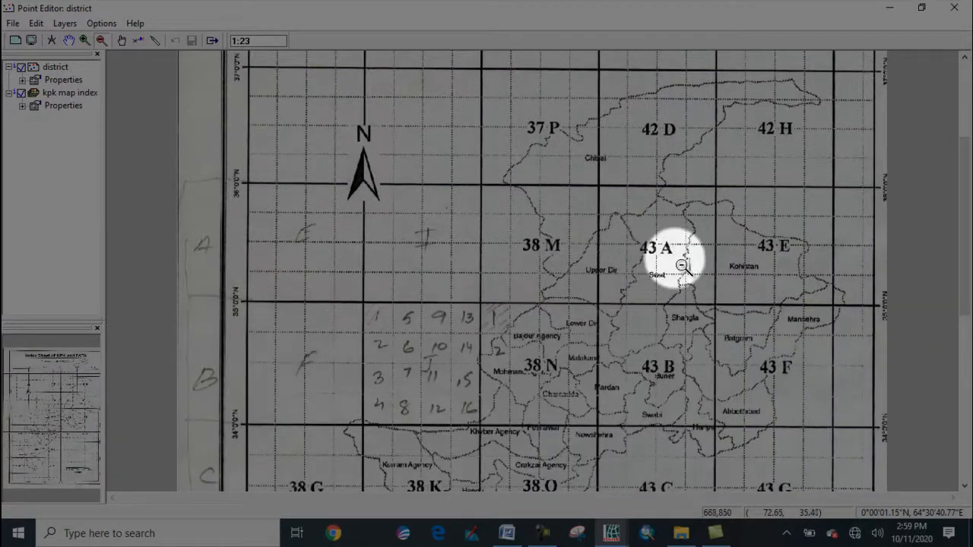
{"action": "left_click", "coordinate": [154, 42]}
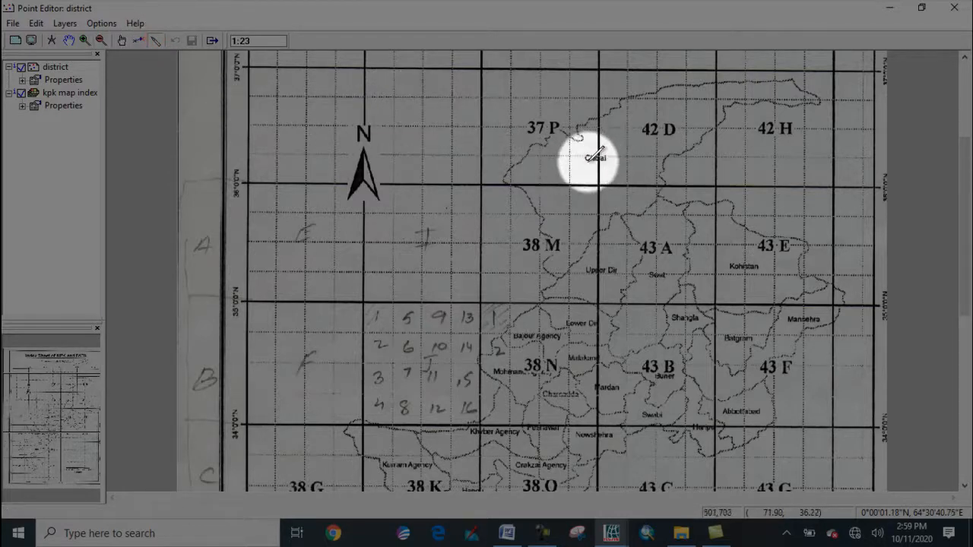
{"action": "left_click", "coordinate": [584, 167]}
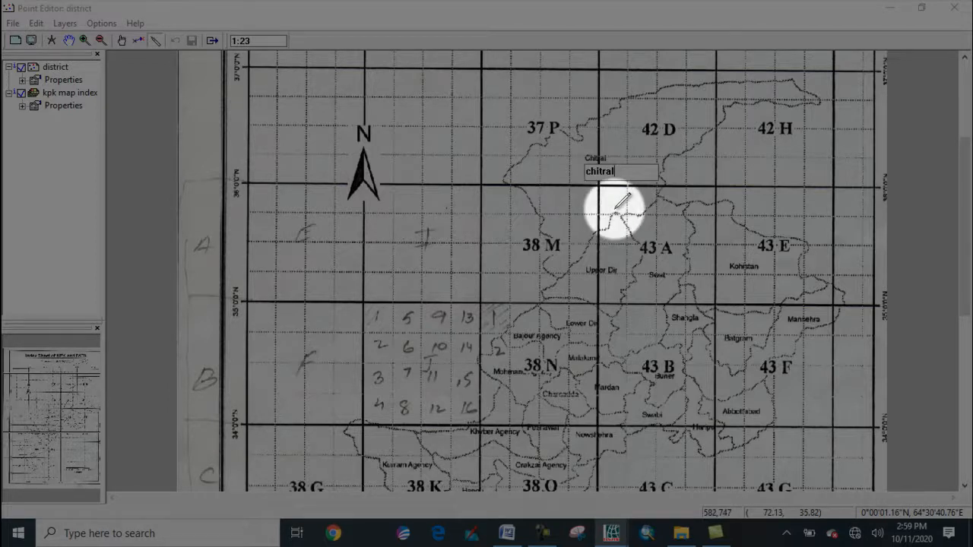
{"action": "key", "text": "Return"}
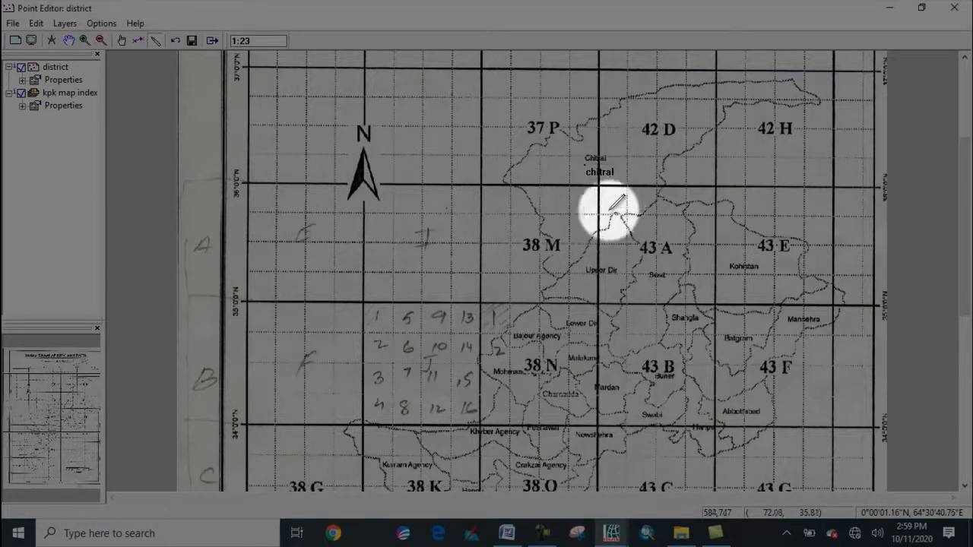
Insert points named upper dir, swat and kohistan beside their matching district labels on the map
{"action": "left_click", "coordinate": [591, 266]}
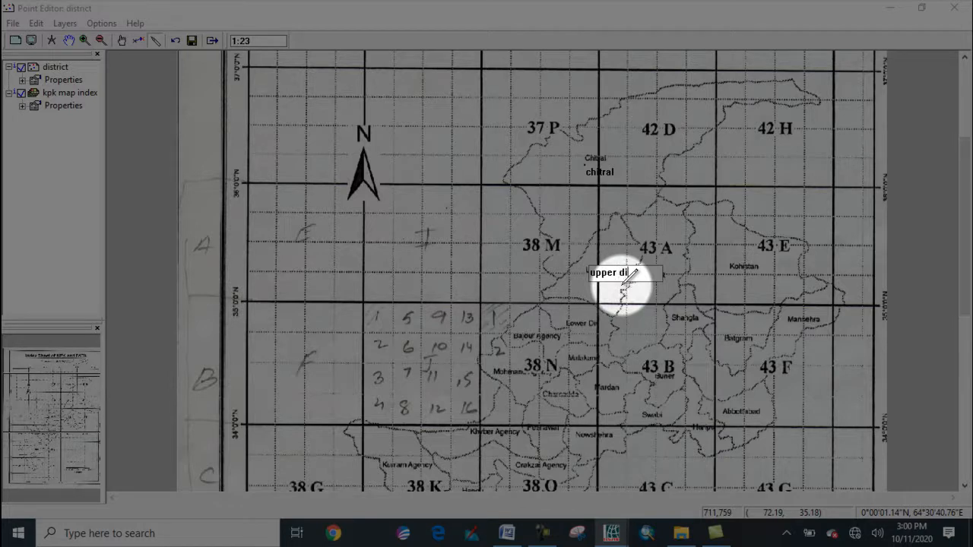
{"action": "key", "text": "Return"}
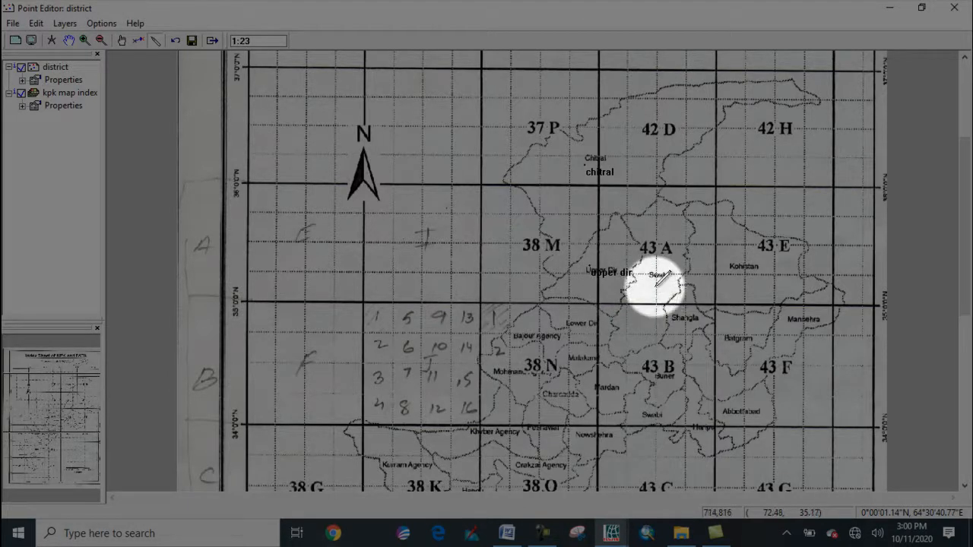
{"action": "left_click", "coordinate": [654, 284]}
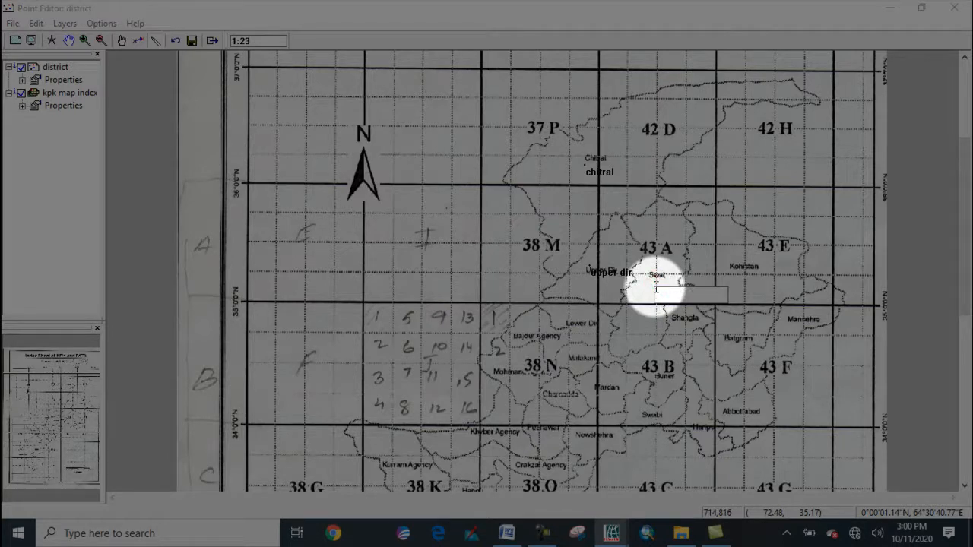
{"action": "type", "text": "swat"}
{"action": "key", "text": "Return"}
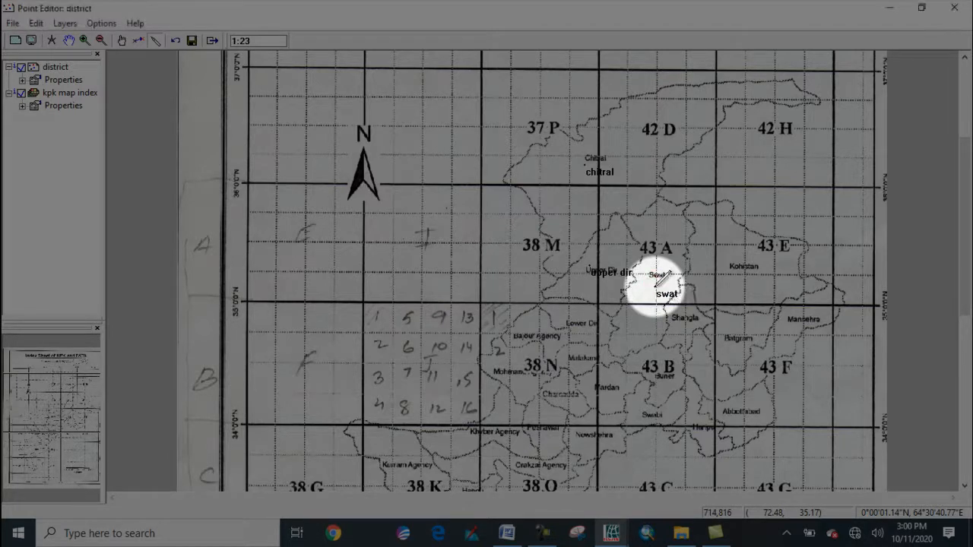
{"action": "left_click", "coordinate": [731, 279]}
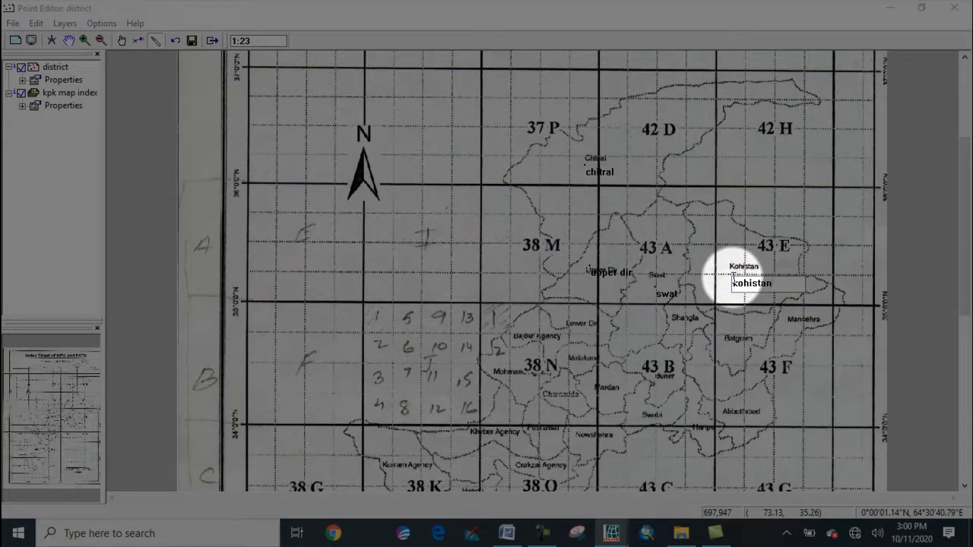
{"action": "key", "text": "Return"}
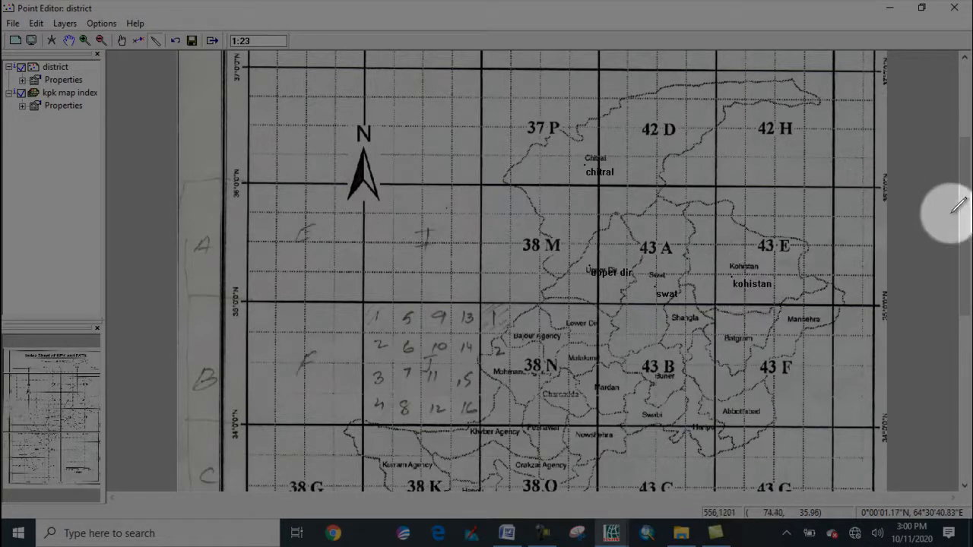
{"action": "left_click_drag", "start_coordinate": [959, 211], "coordinate": [960, 277]}
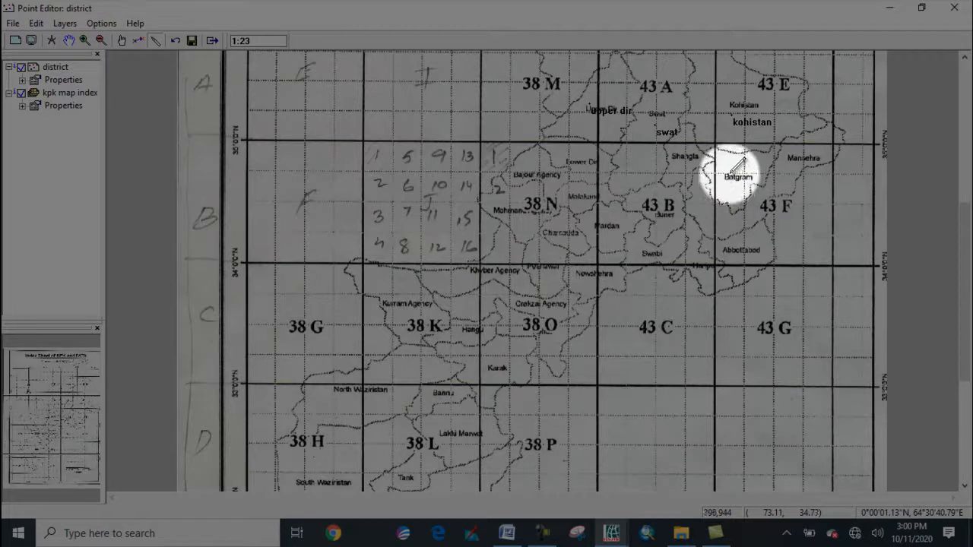
{"action": "left_click", "coordinate": [733, 171]}
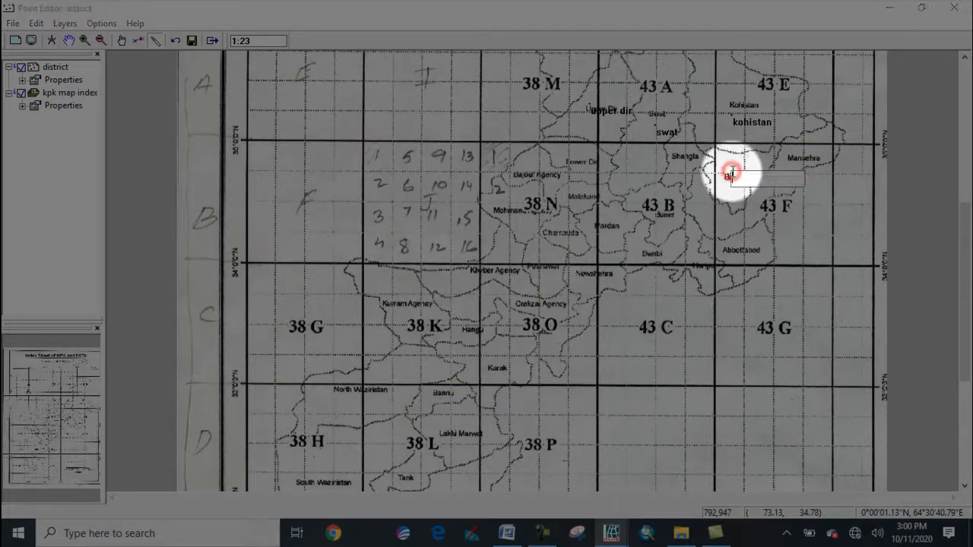
{"action": "type", "text": "B"}
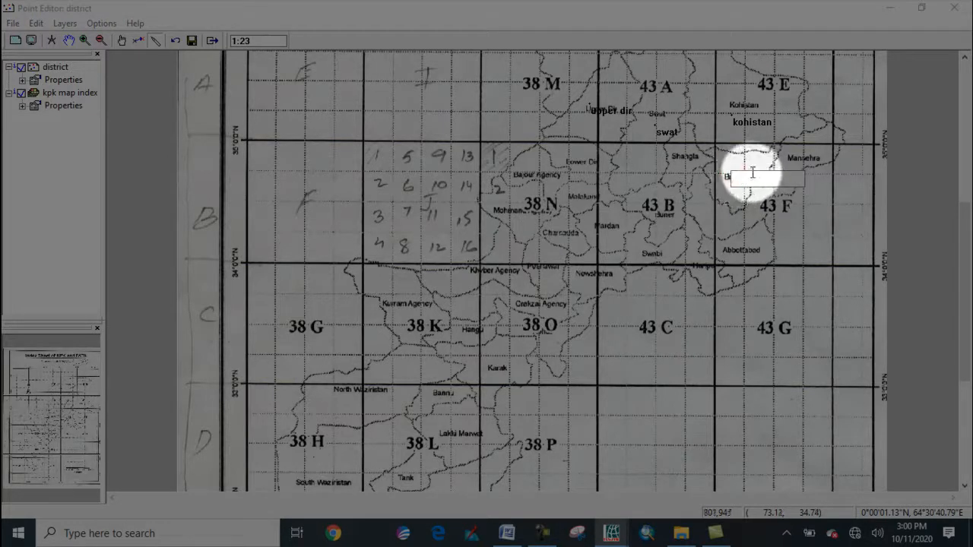
{"action": "left_click", "coordinate": [676, 166]}
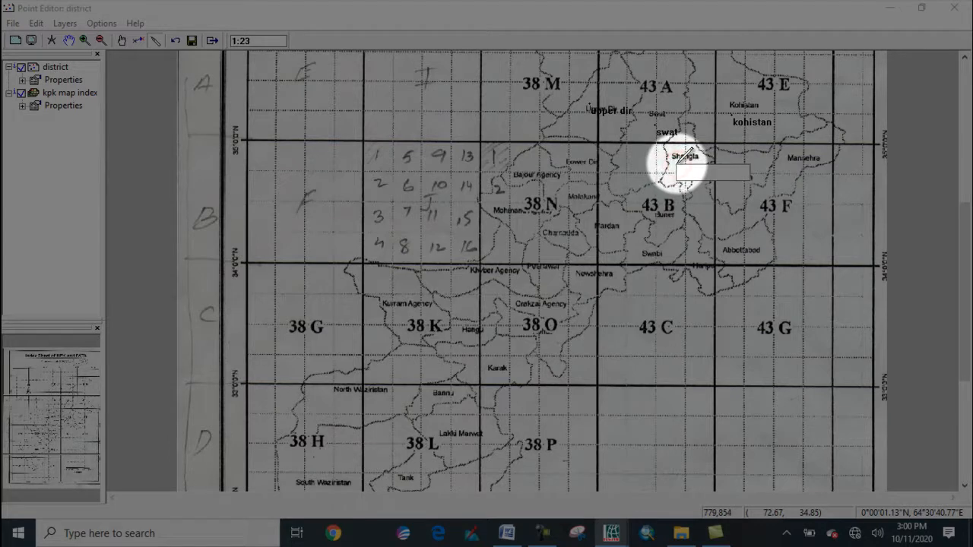
{"action": "left_click", "coordinate": [611, 226]}
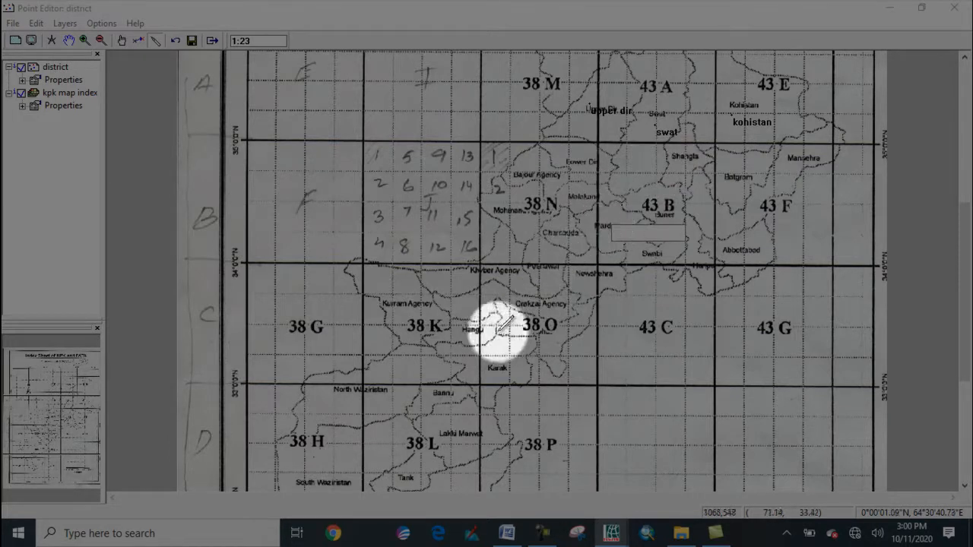
{"action": "left_click", "coordinate": [488, 366]}
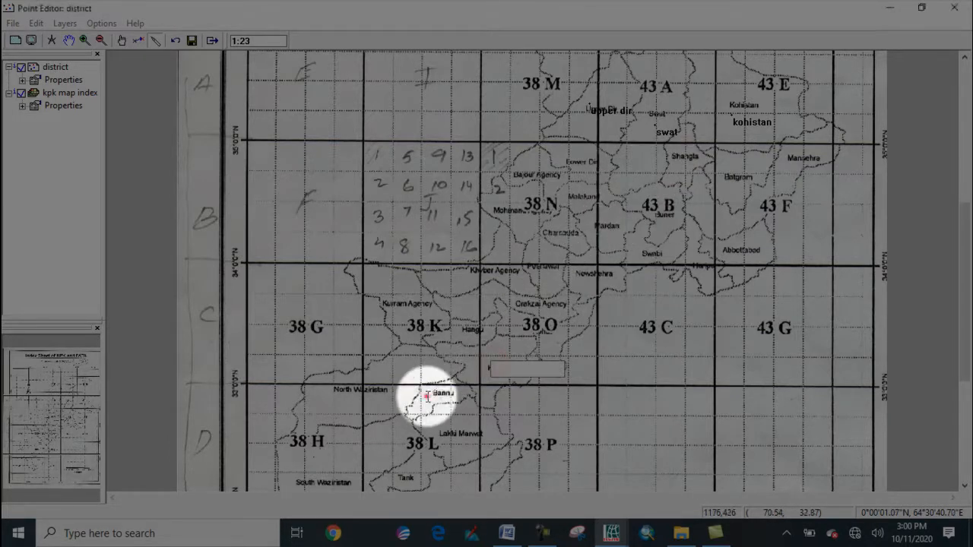
{"action": "left_click", "coordinate": [426, 395]}
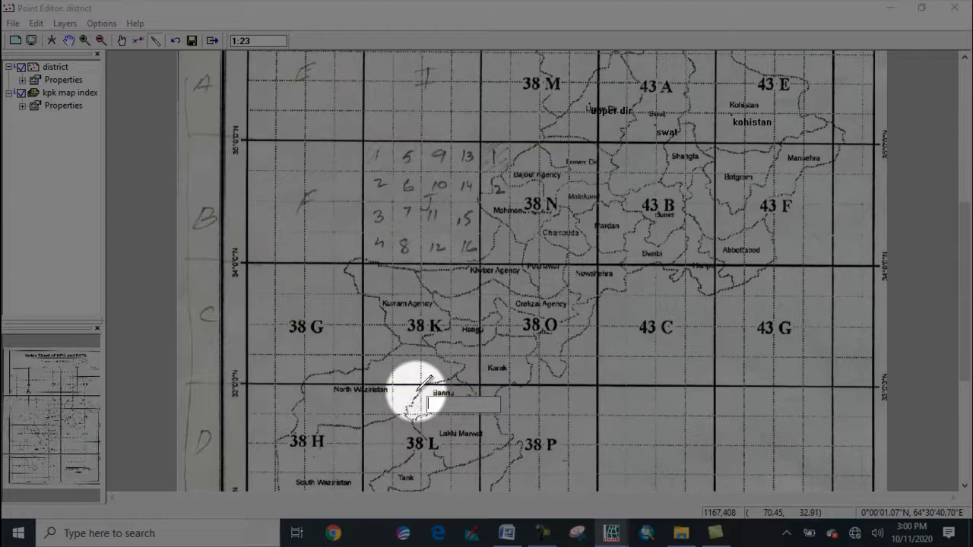
{"action": "scroll", "coordinate": [440, 372], "scroll_direction": "up", "scroll_amount": 3}
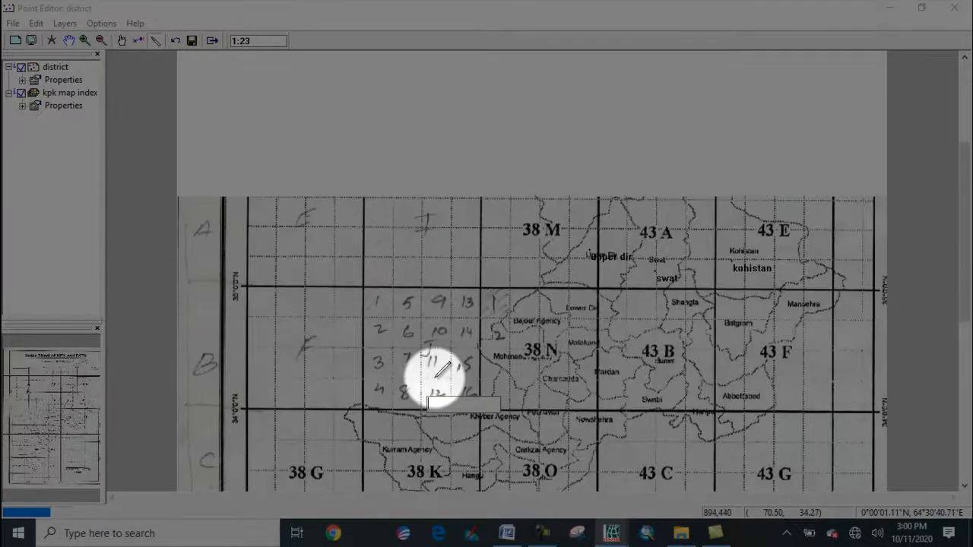
Exit point editing and save the map view under the name point, keeping the title kp georef
{"action": "left_click", "coordinate": [213, 41]}
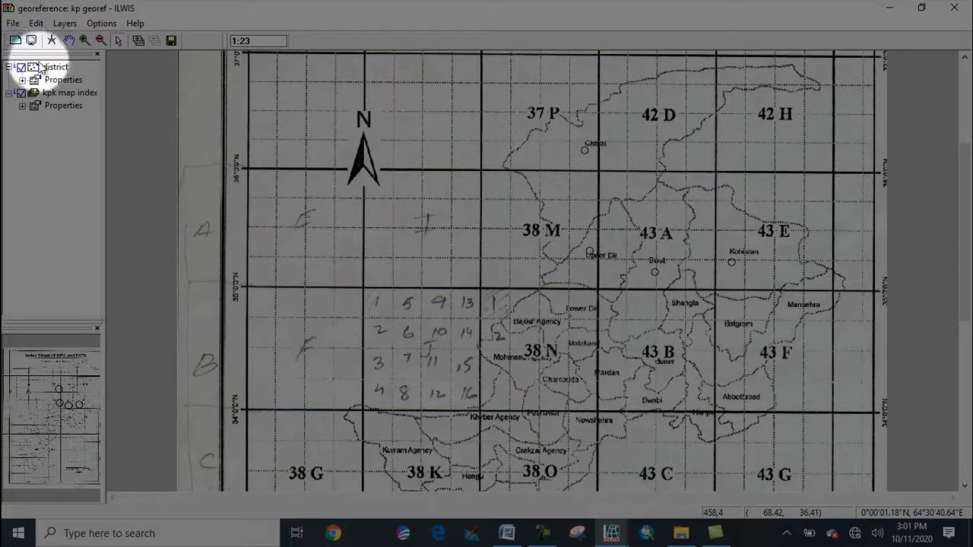
{"action": "left_click", "coordinate": [13, 24]}
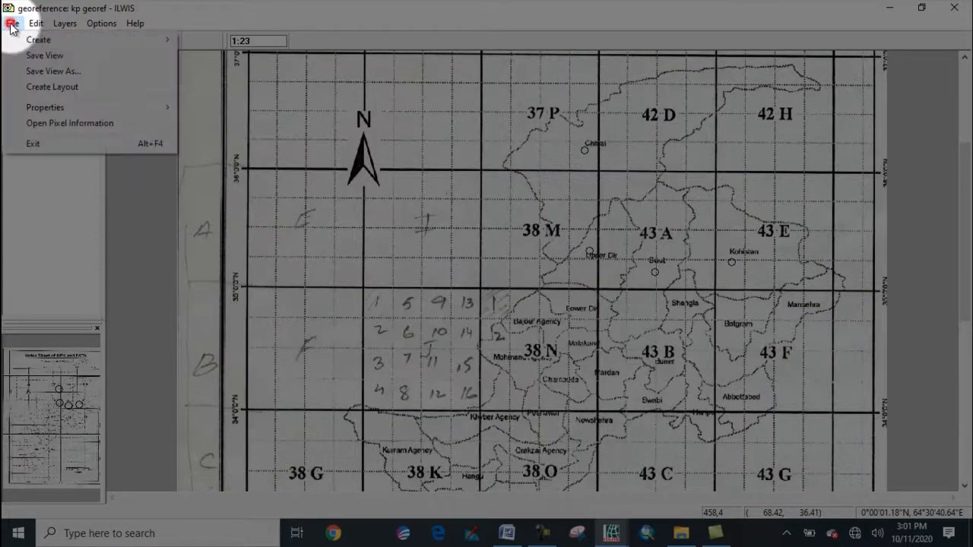
{"action": "left_click", "coordinate": [41, 72]}
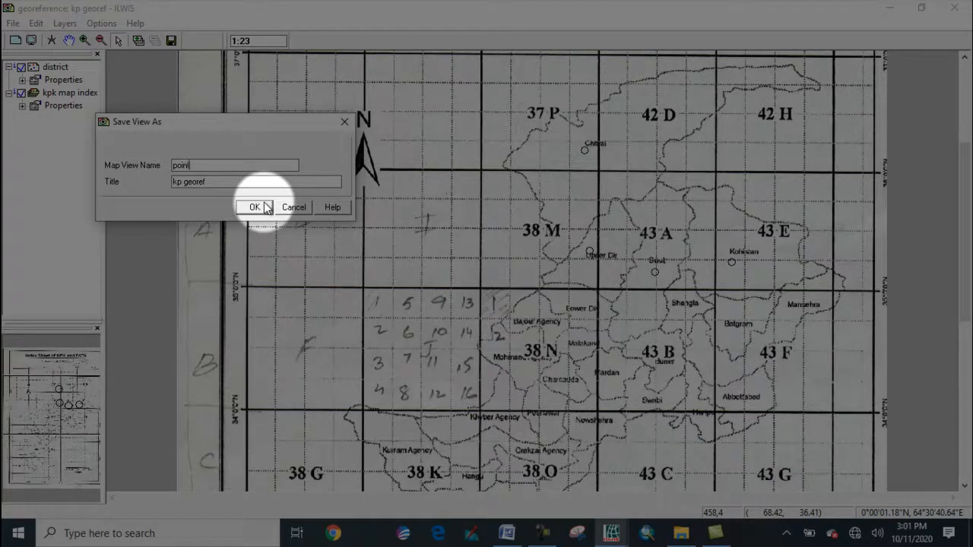
{"action": "left_click", "coordinate": [256, 209]}
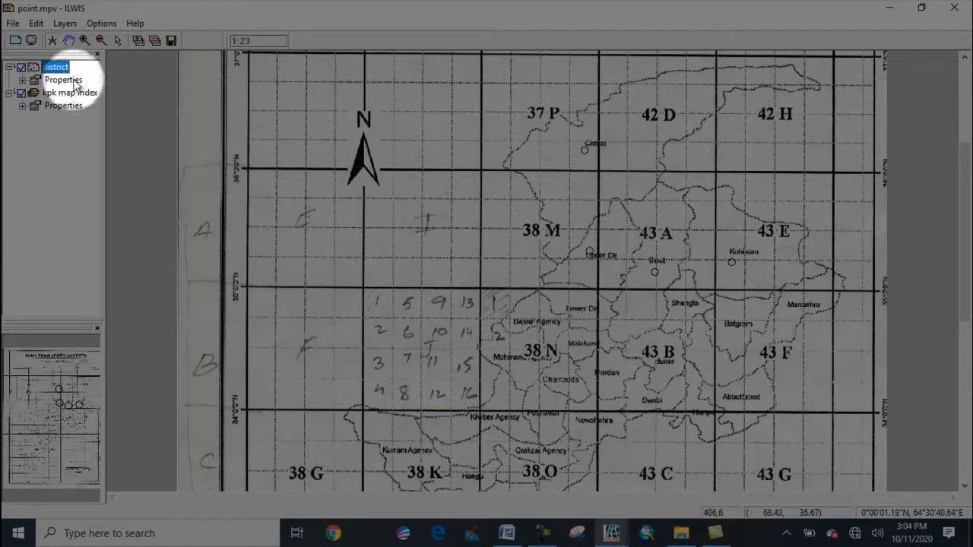
Reopen the district point layer for editing from the saved map view
{"action": "left_click", "coordinate": [35, 23]}
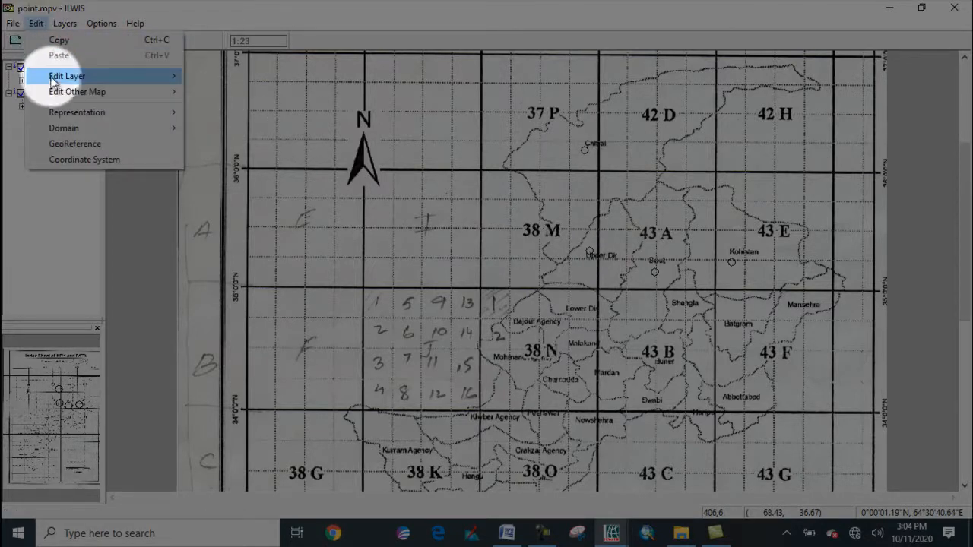
{"action": "mouse_move", "coordinate": [61, 82]}
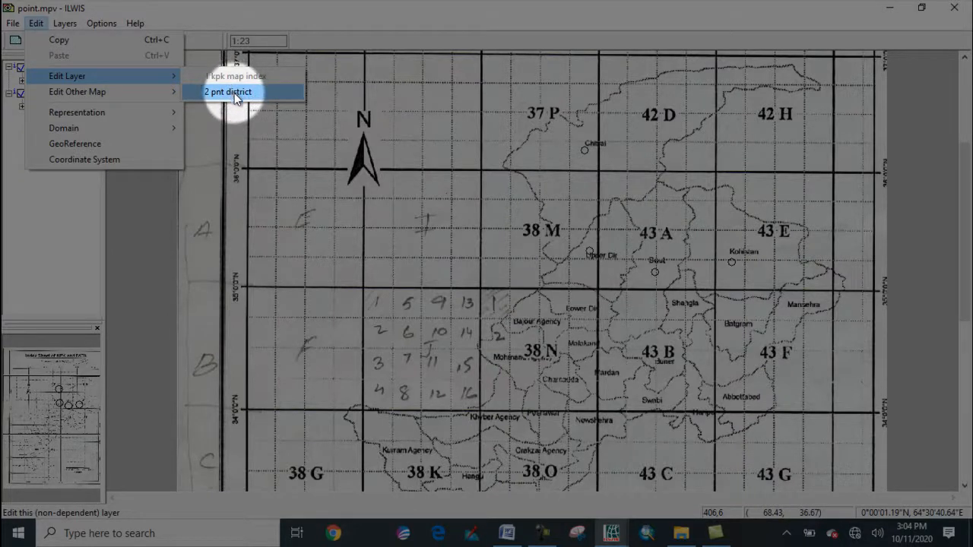
{"action": "left_click", "coordinate": [234, 93]}
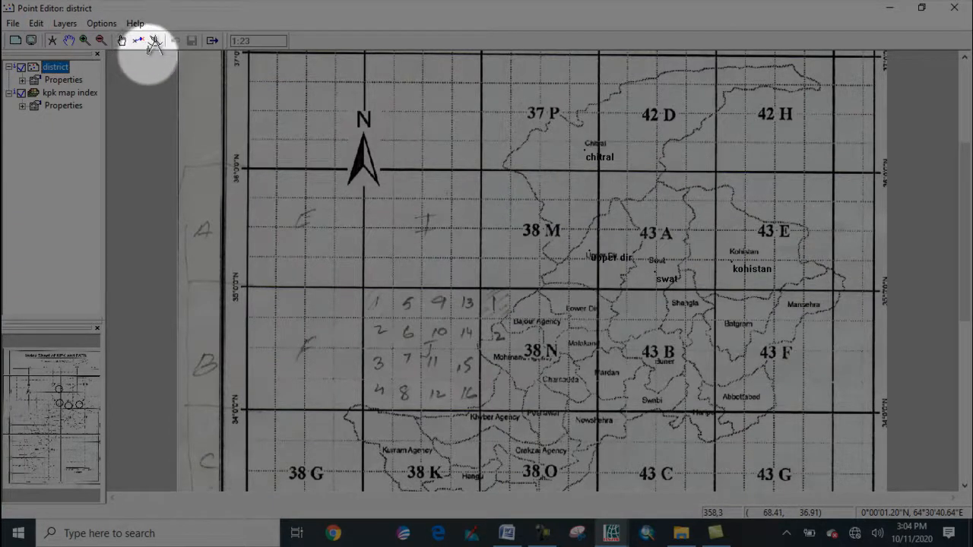
{"action": "left_click", "coordinate": [154, 43]}
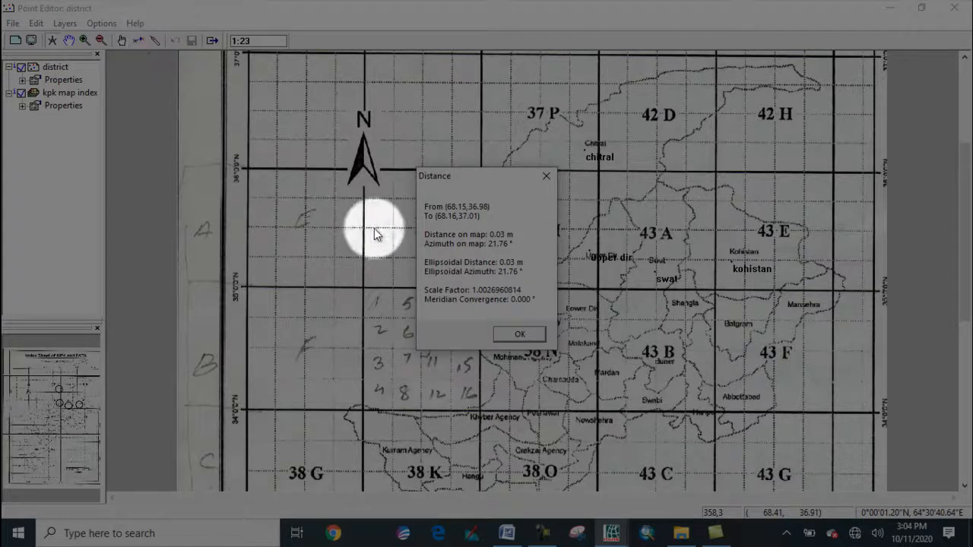
{"action": "left_click", "coordinate": [514, 335]}
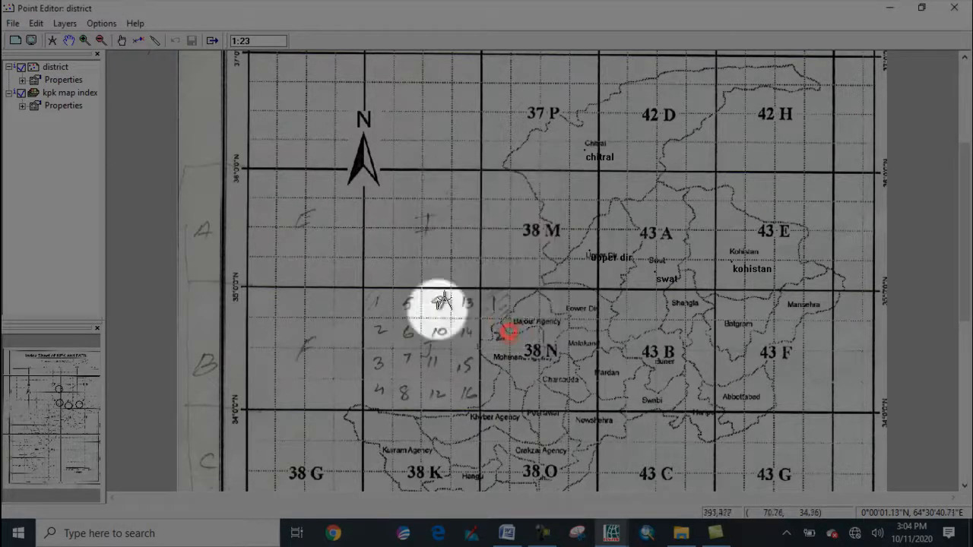
Insert a point named shangla just below the Shangla label on the index sheet and save the point map
{"action": "left_click", "coordinate": [154, 40]}
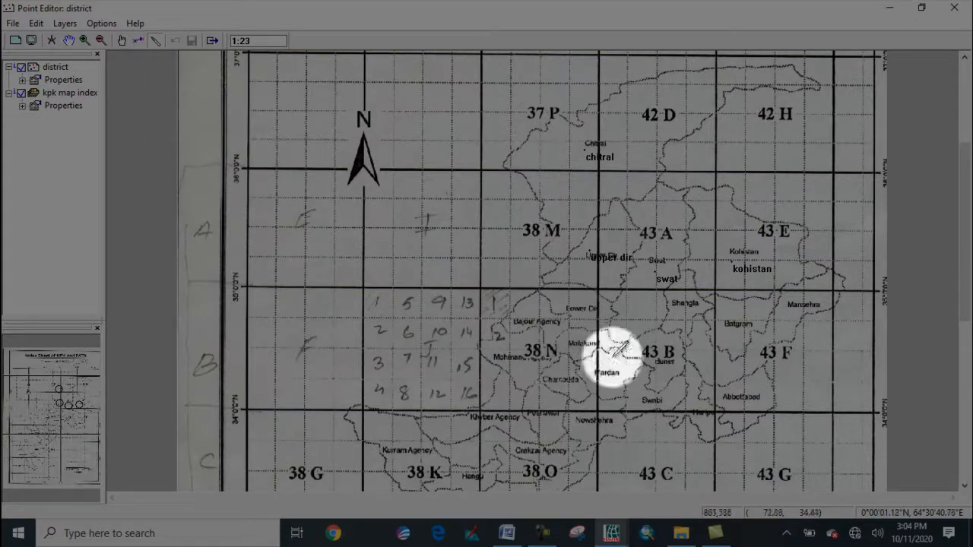
{"action": "left_click", "coordinate": [677, 313]}
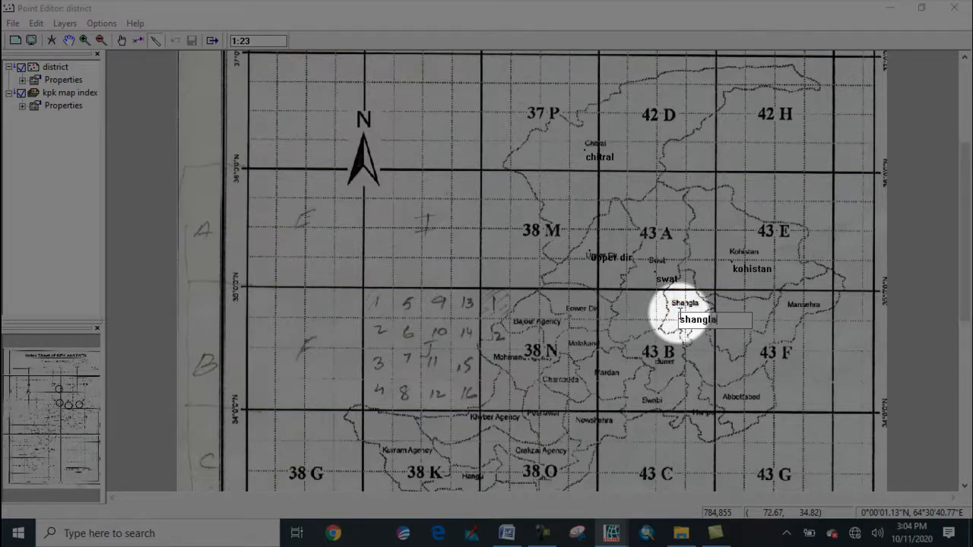
{"action": "key", "text": "Return"}
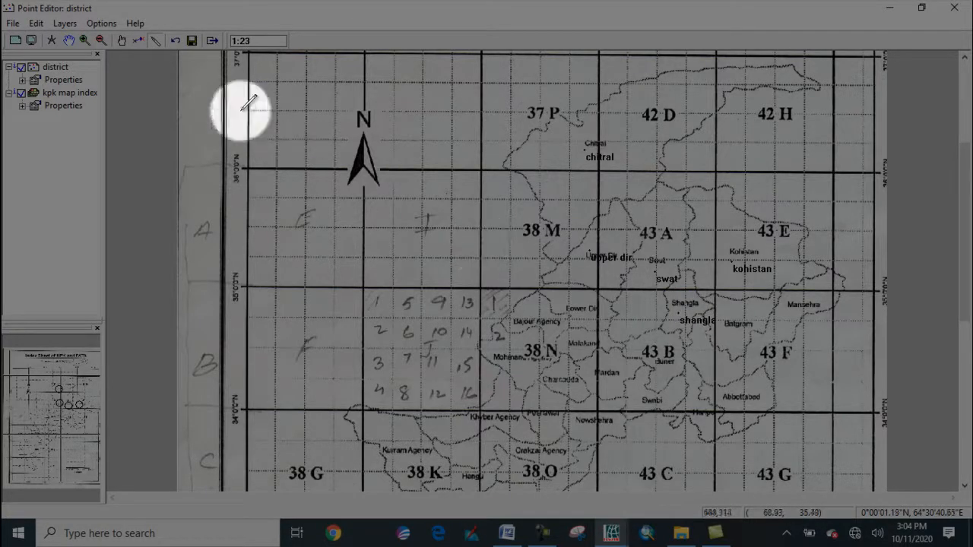
{"action": "left_click", "coordinate": [193, 43]}
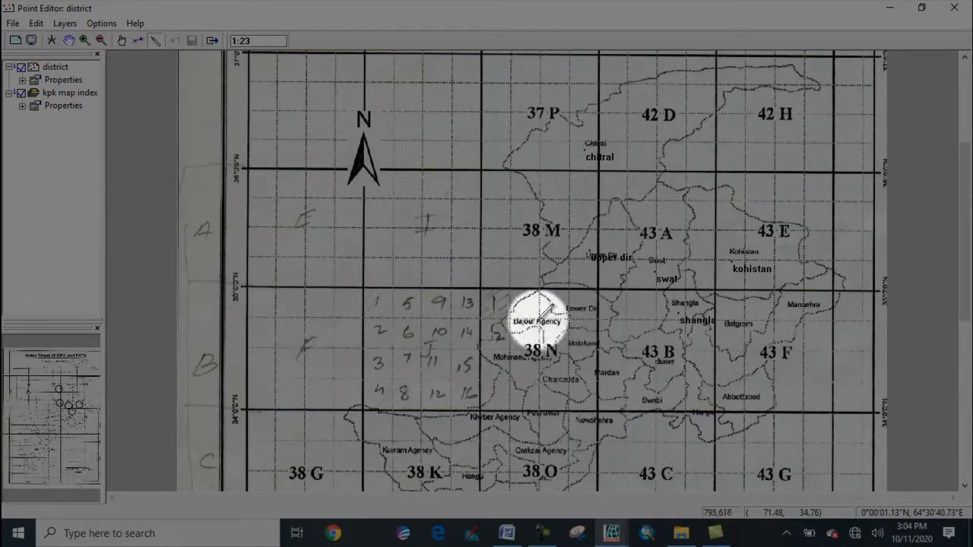
Exit point editing and open the district point layer for editing again
{"action": "left_click", "coordinate": [37, 24]}
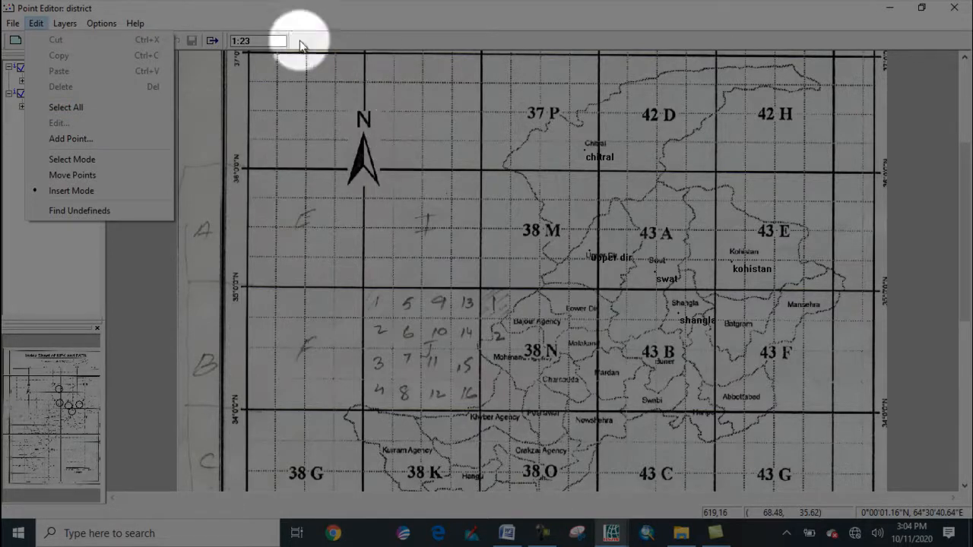
{"action": "left_click", "coordinate": [211, 42]}
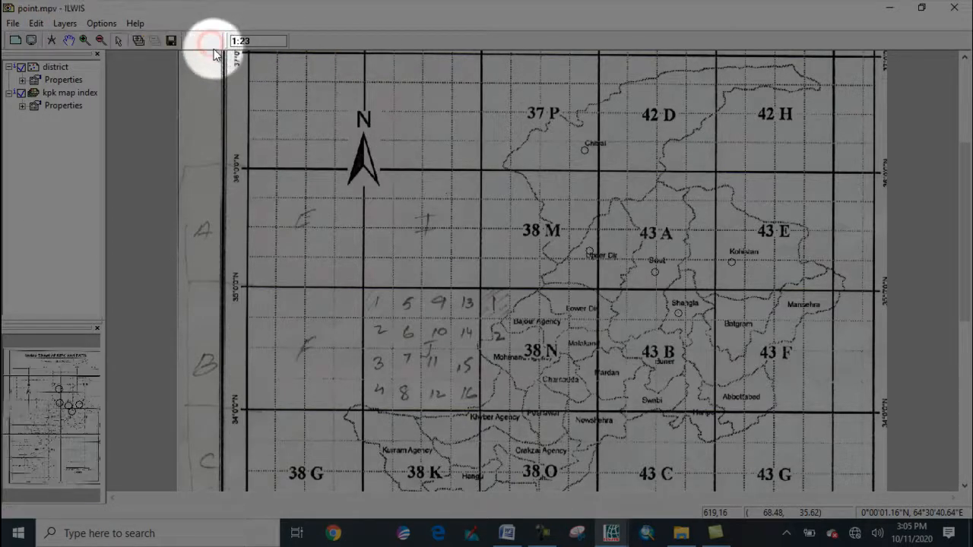
{"action": "left_click", "coordinate": [35, 24]}
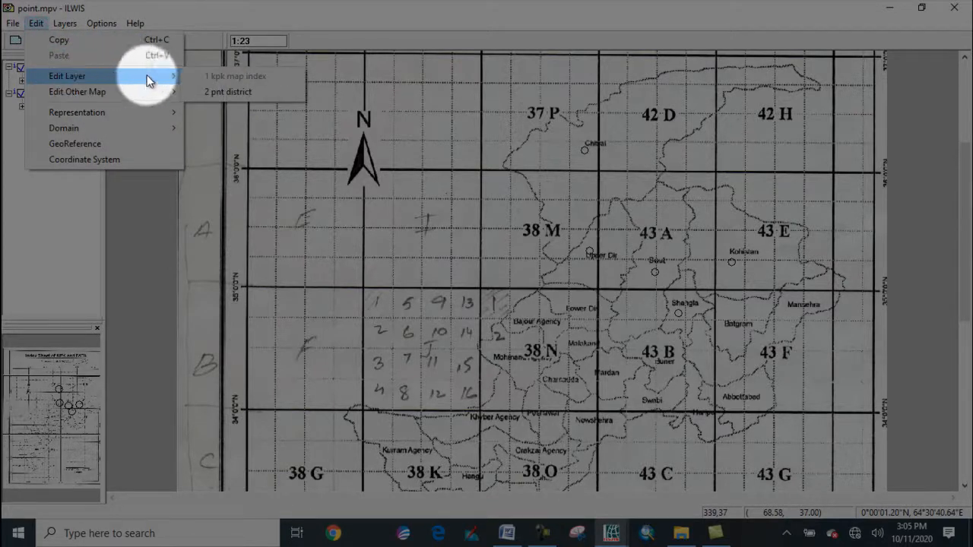
{"action": "left_click", "coordinate": [219, 92]}
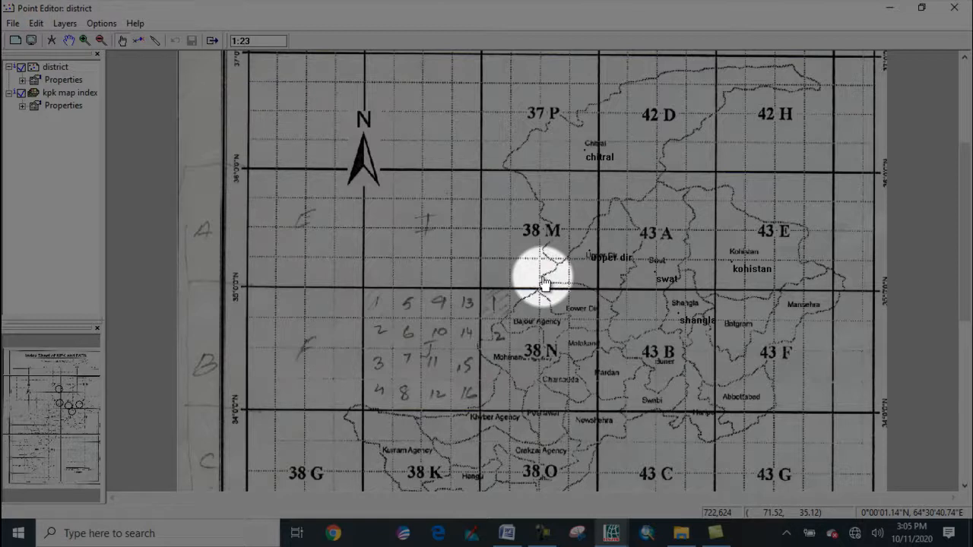